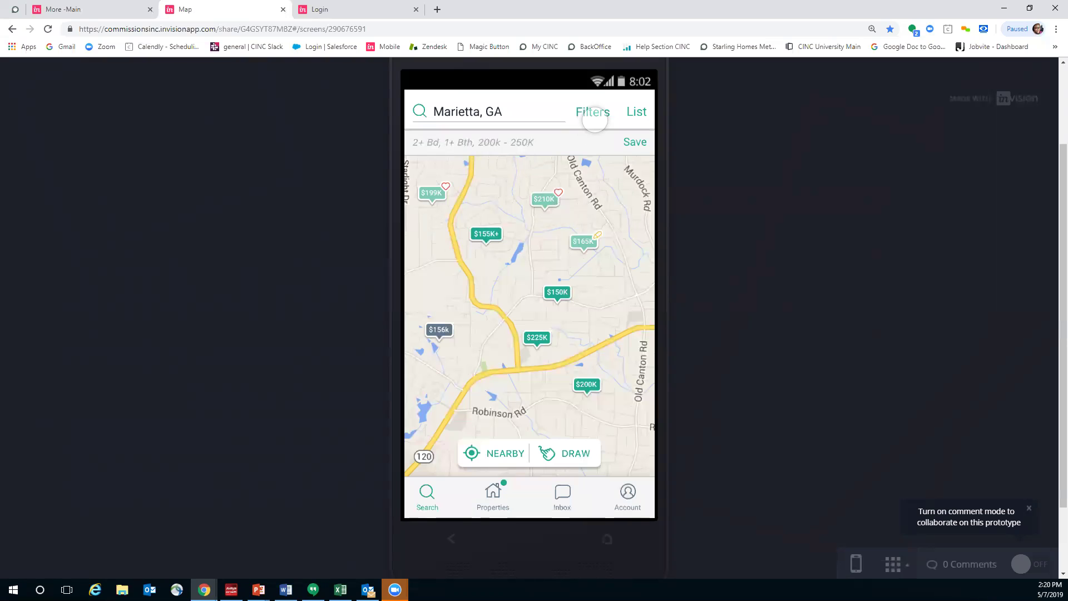
- Tour the home-search app prototype from the property list view through the Properties notebook and Inbox to the Account profile
click(634, 115)
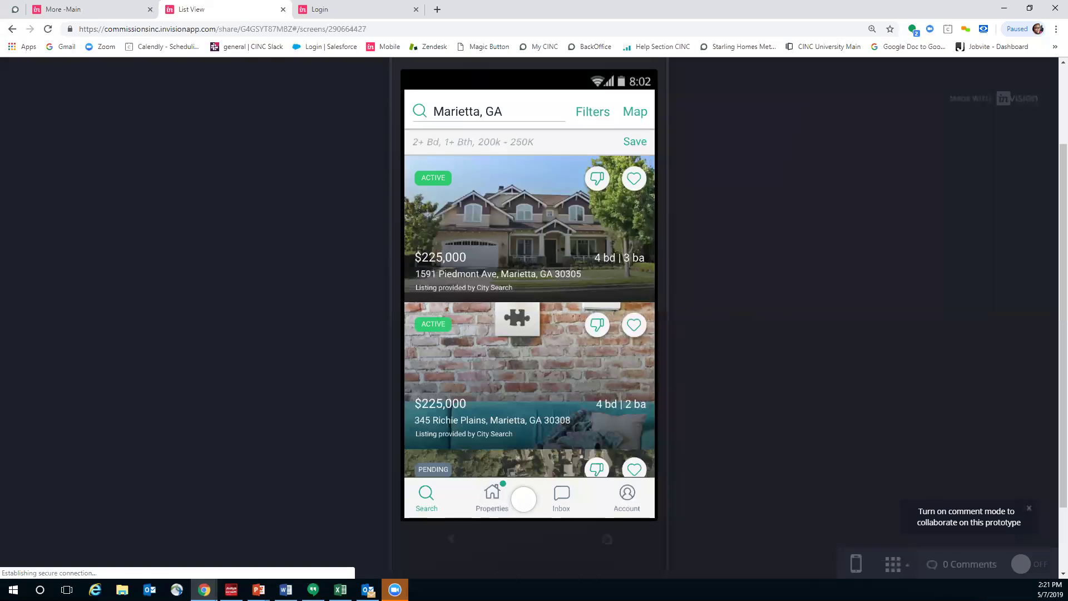
click(492, 497)
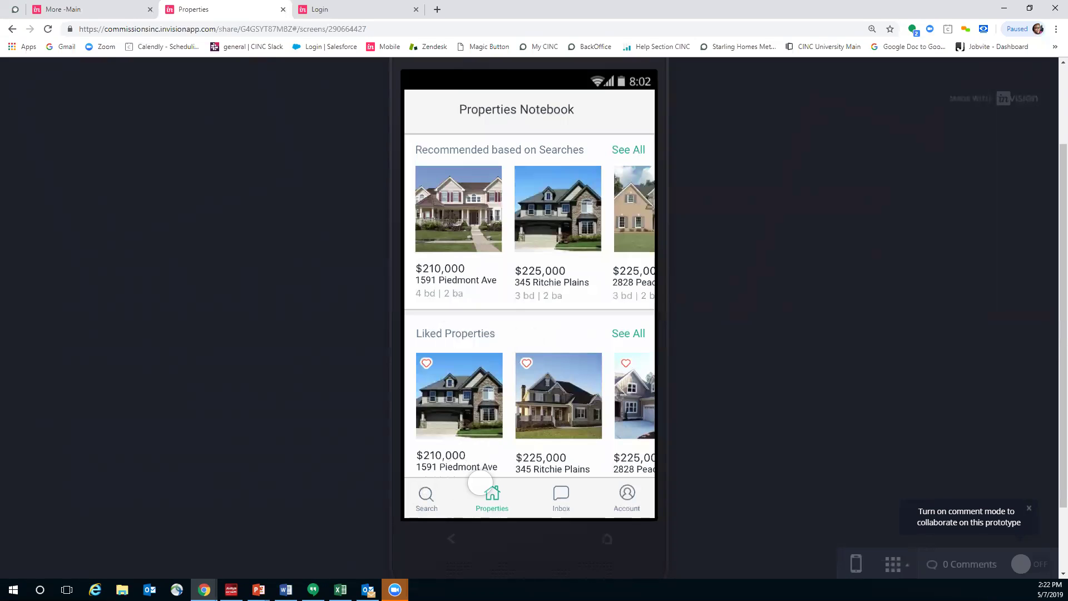
click(561, 498)
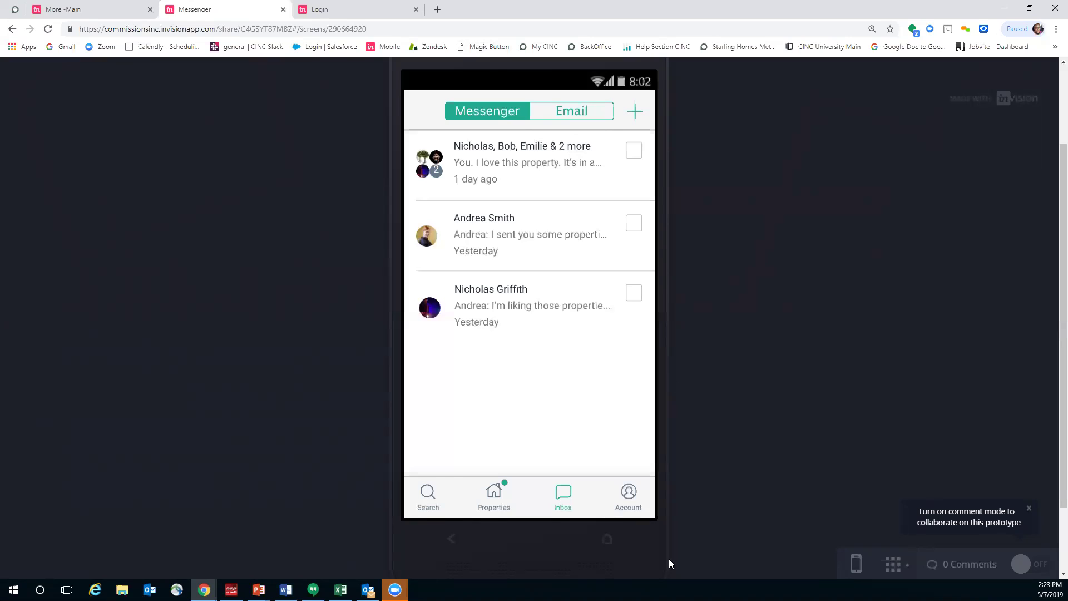
click(636, 507)
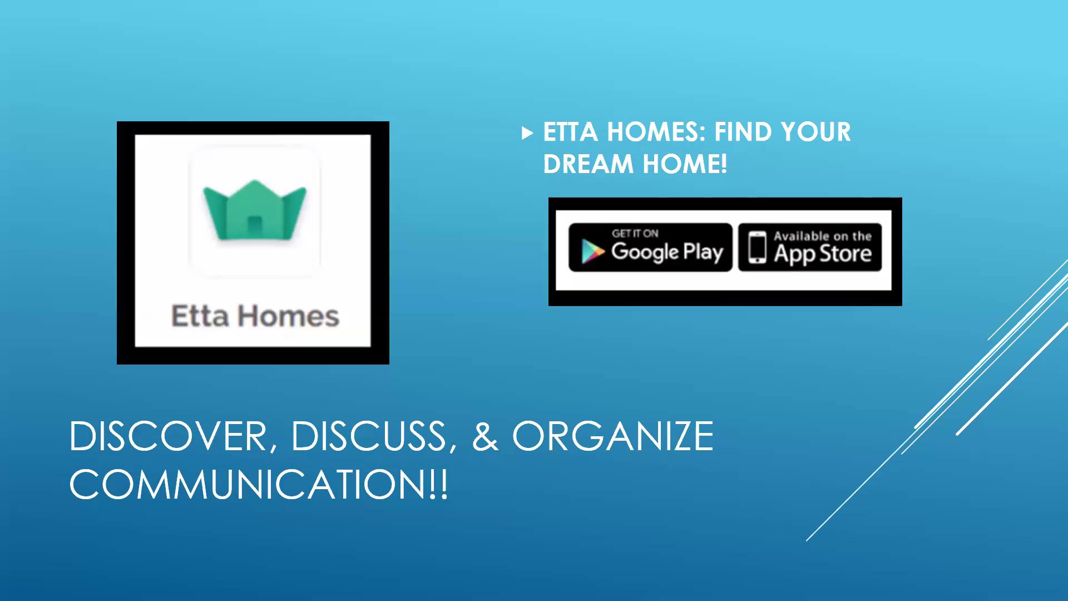
- Advance the PowerPoint slideshow to the Open Houses by CINC slide and reveal its caption about capturing buyer contact information
key(Right)
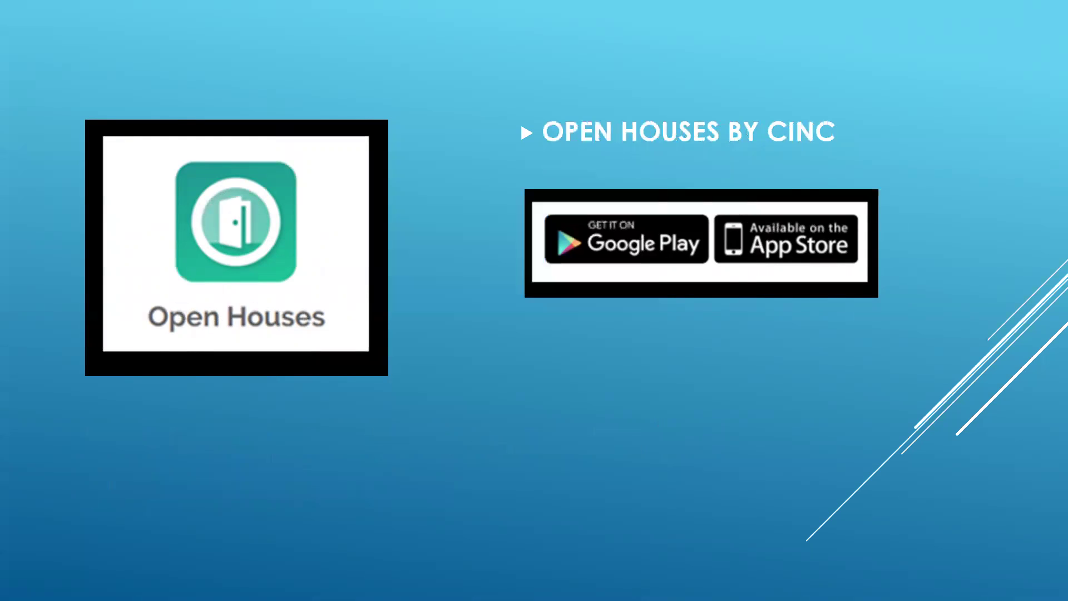
key(Right)
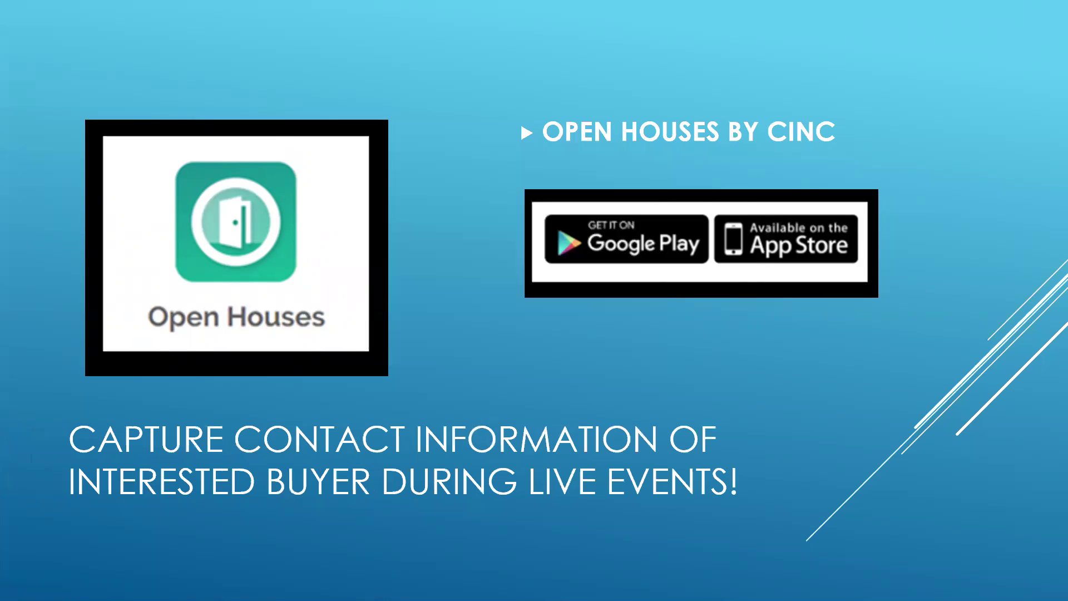
- Switch to the Open Houses prototype in Chrome and sign in to its Launchpad
key(alt+Tab)
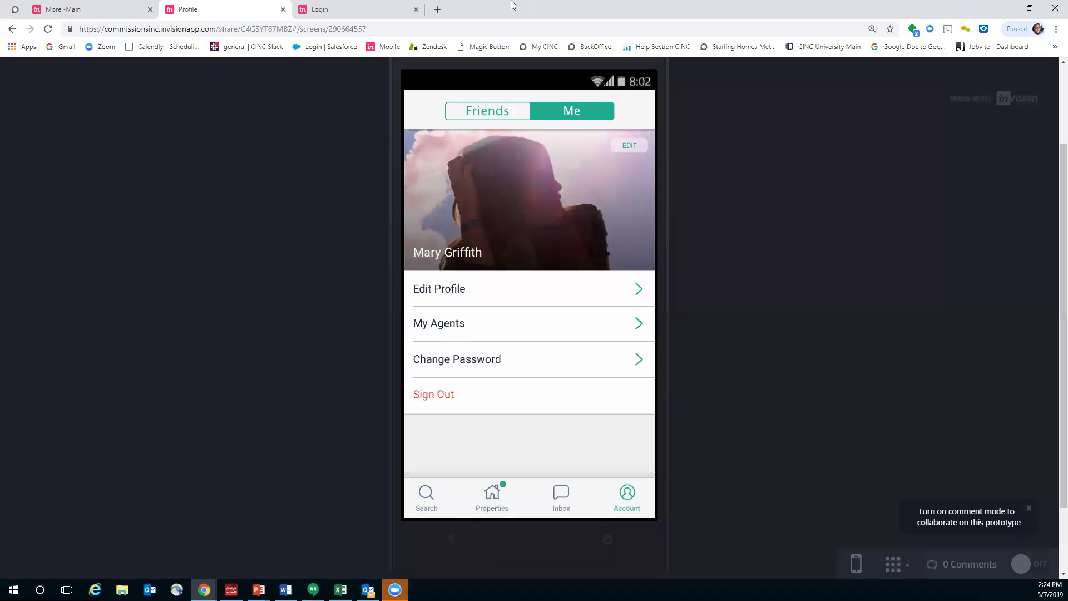
click(384, 12)
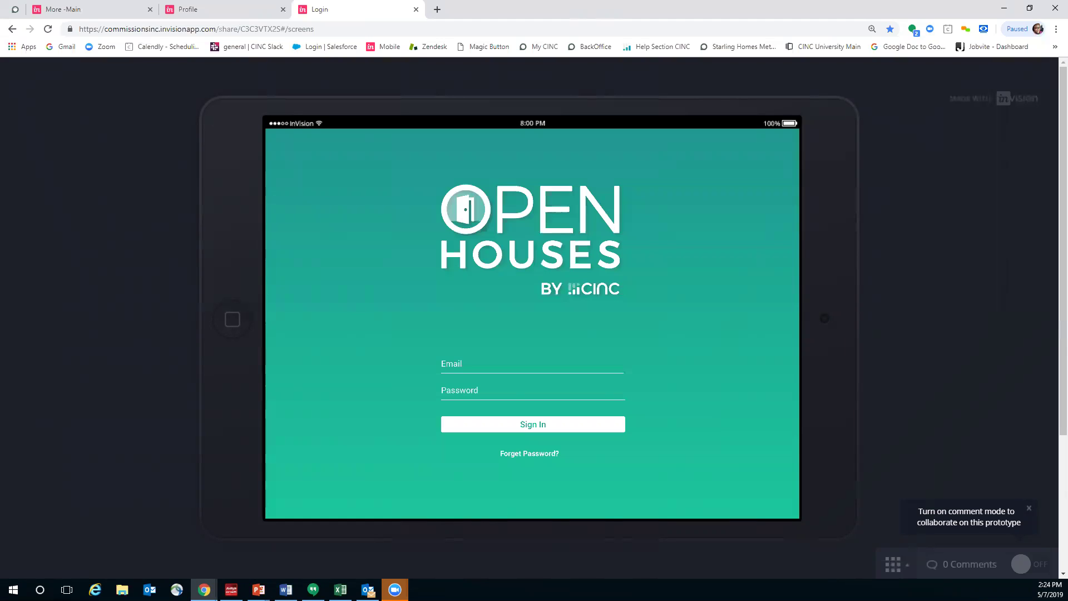
click(546, 424)
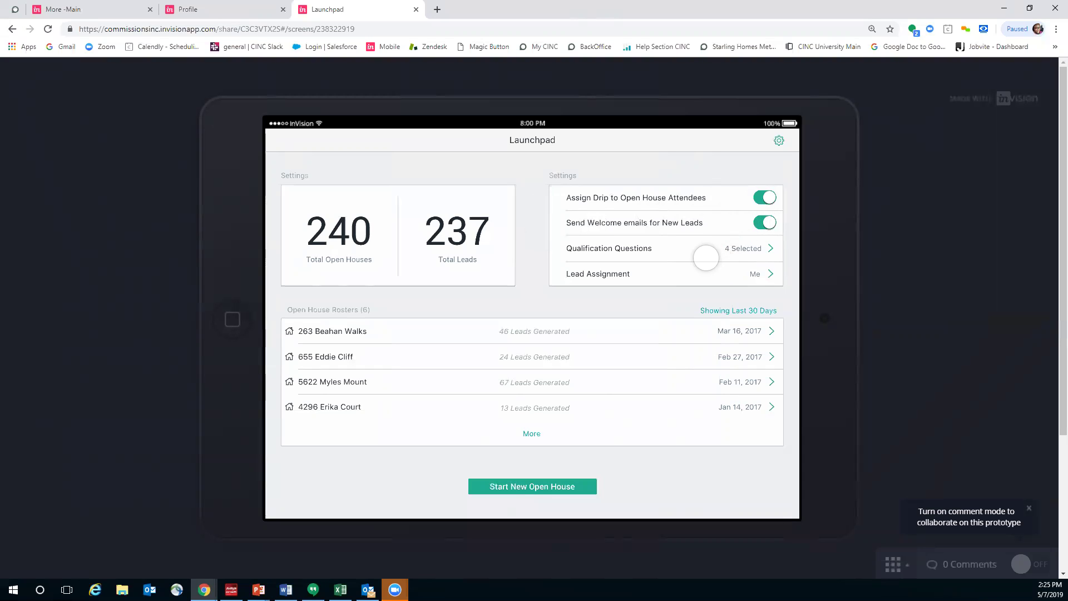
- Review the Qualification Questions settings, including the custom question option, and return to the Launchpad
click(705, 256)
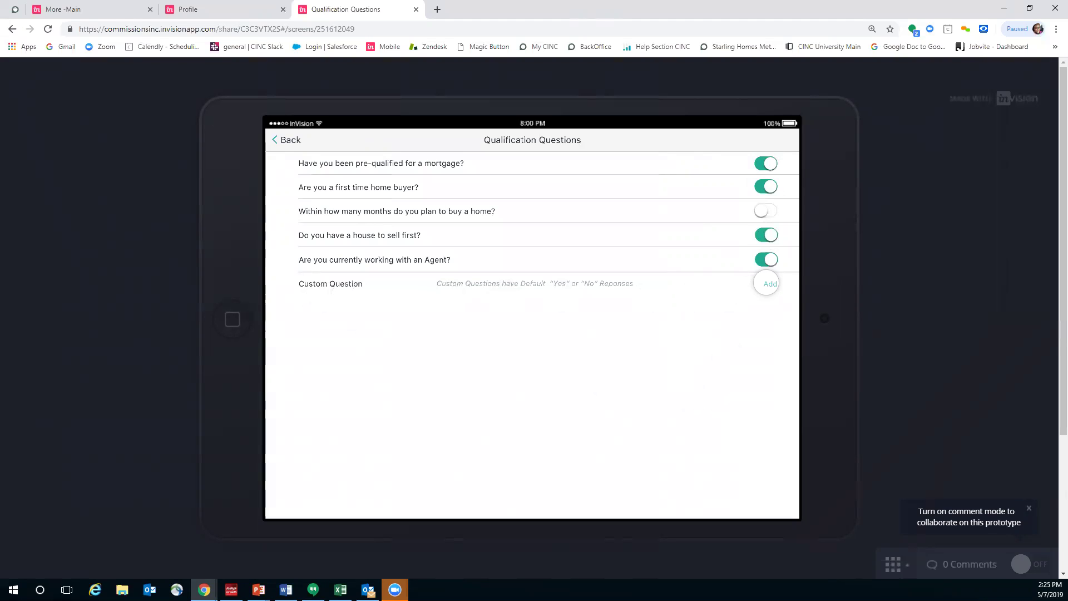
click(766, 284)
click(297, 137)
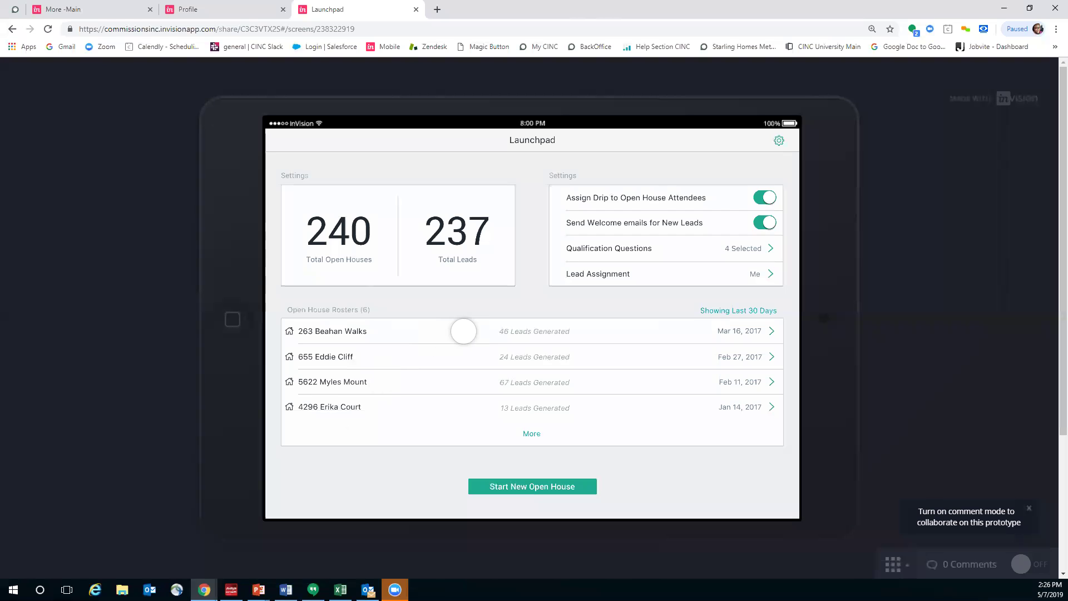
- Examine the full list of open house rosters and one property's lead details, and return to the Launchpad
click(491, 445)
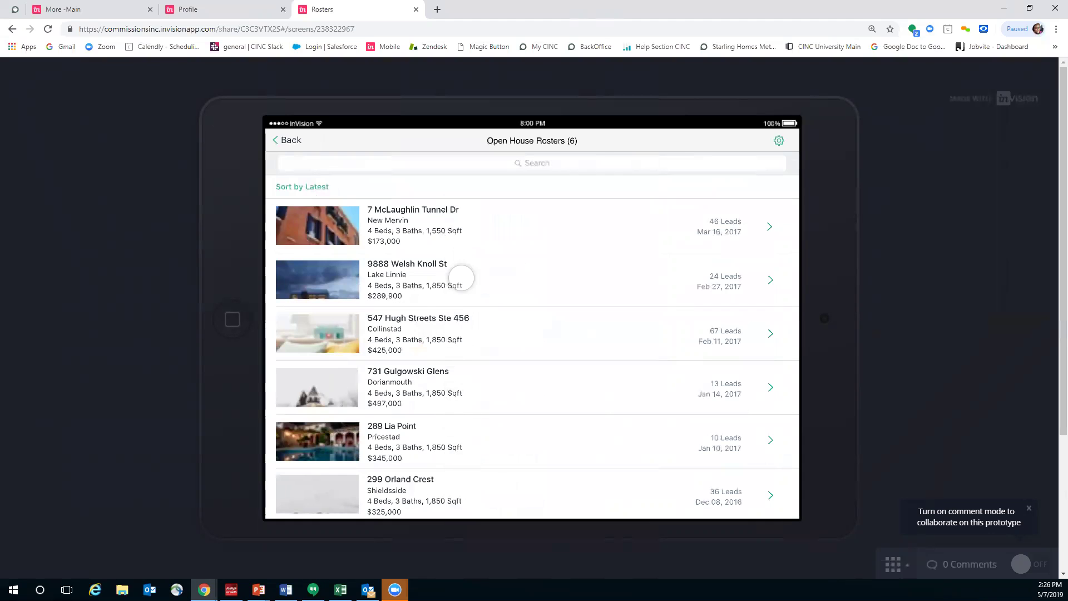
click(574, 428)
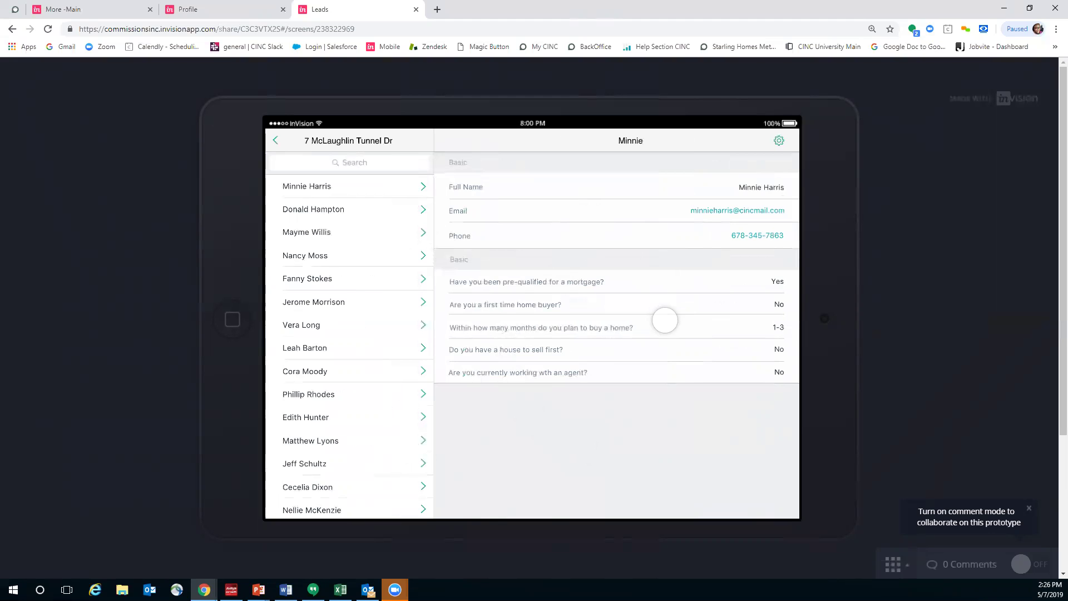
click(284, 140)
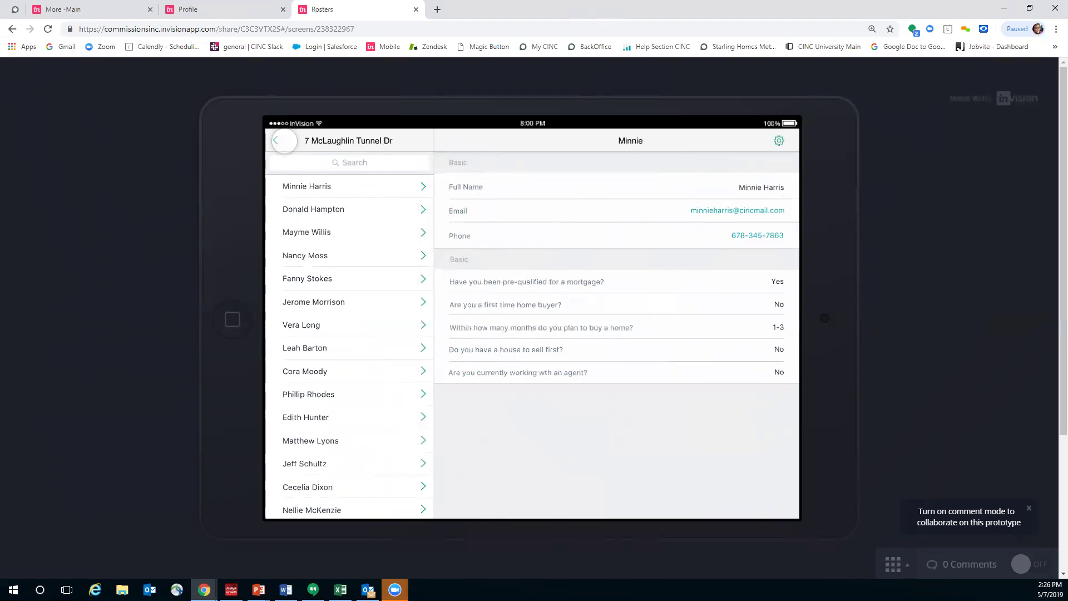
click(286, 141)
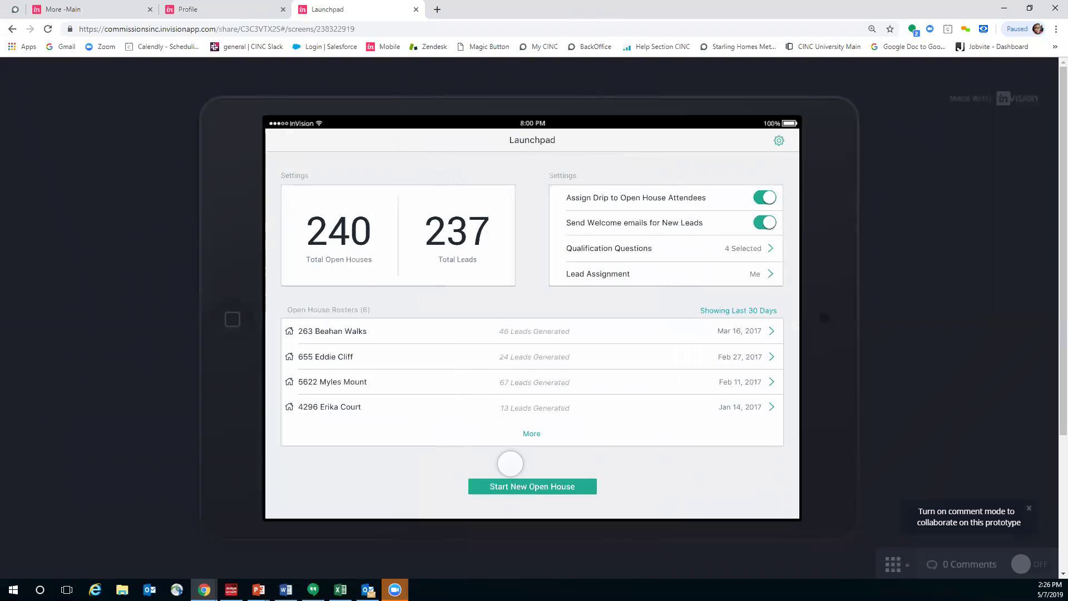
- Start a new open house for the suggested nearby listing, allowing the app to use the location
click(523, 493)
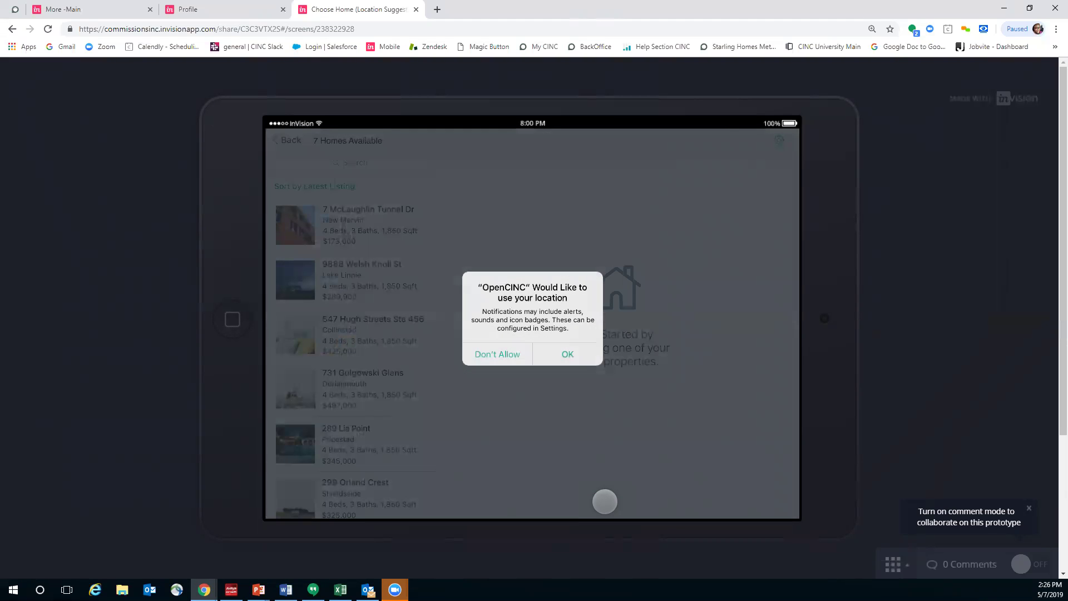
click(582, 360)
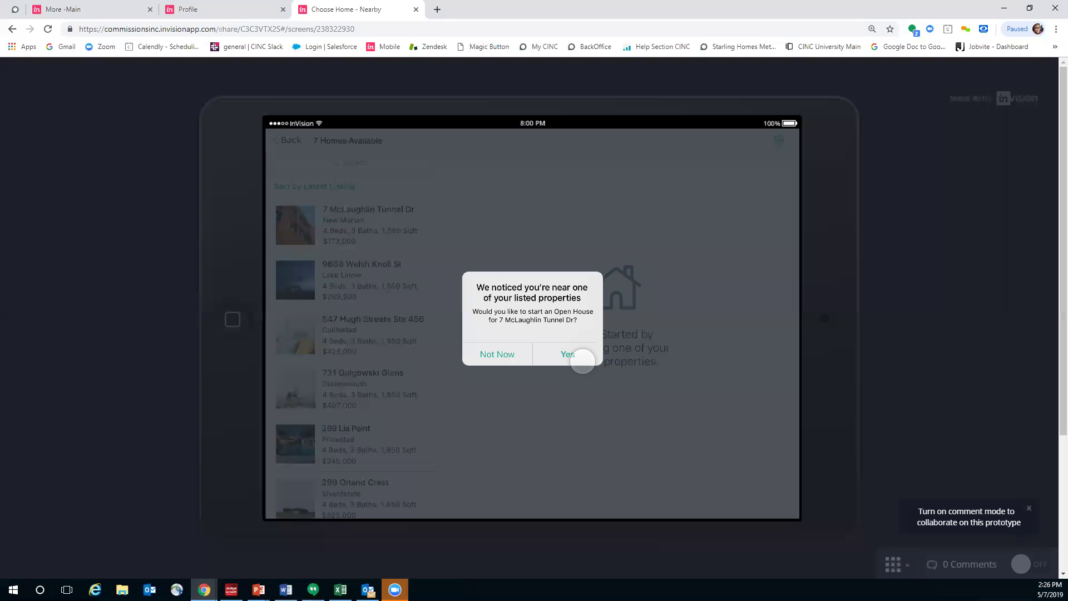
click(582, 360)
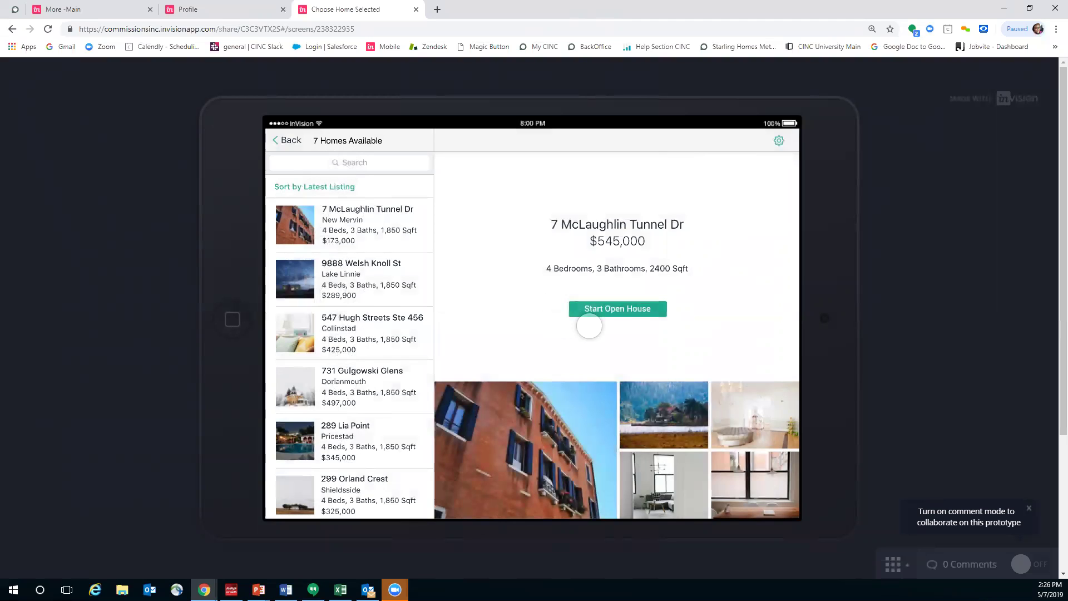
click(622, 326)
click(616, 311)
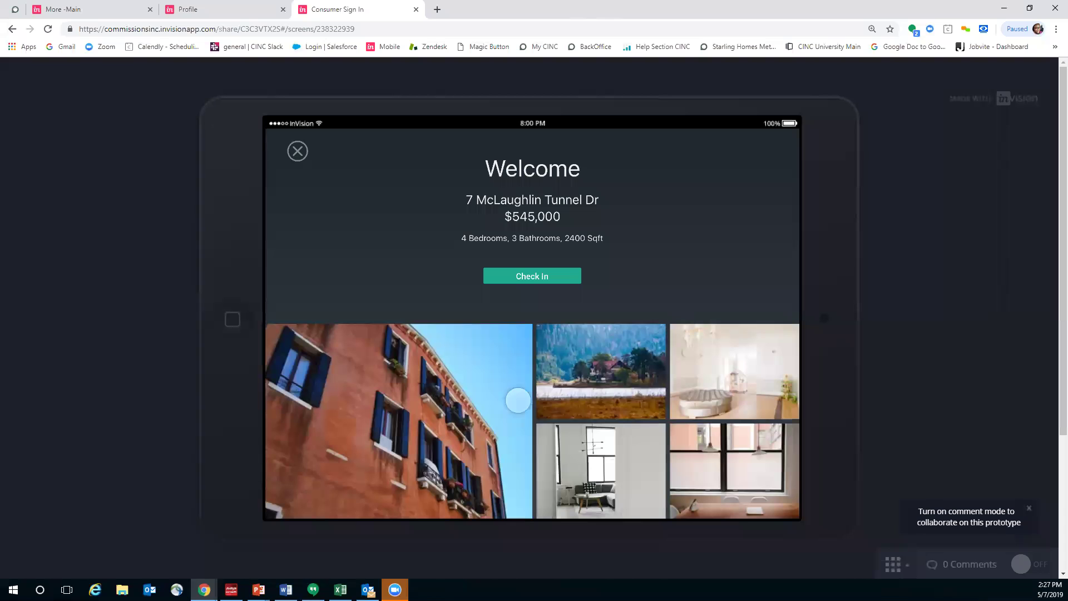
- Check in a visitor with blank contact fields, answering Yes for house to sell, first-time buyer and mortgage pre-qualification, and 3 - 6 months to buy
click(556, 278)
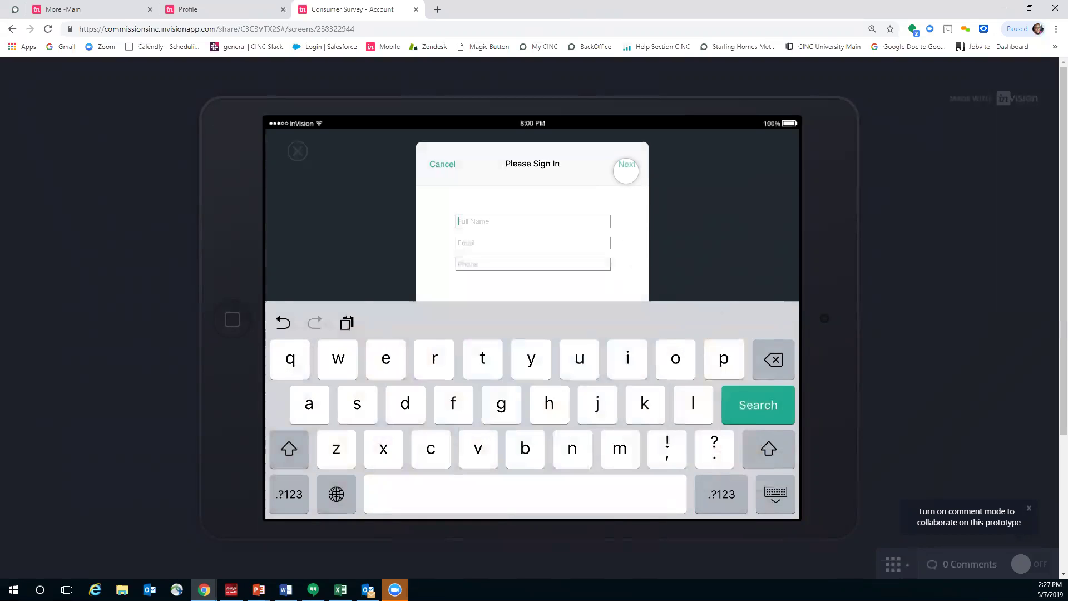
click(625, 170)
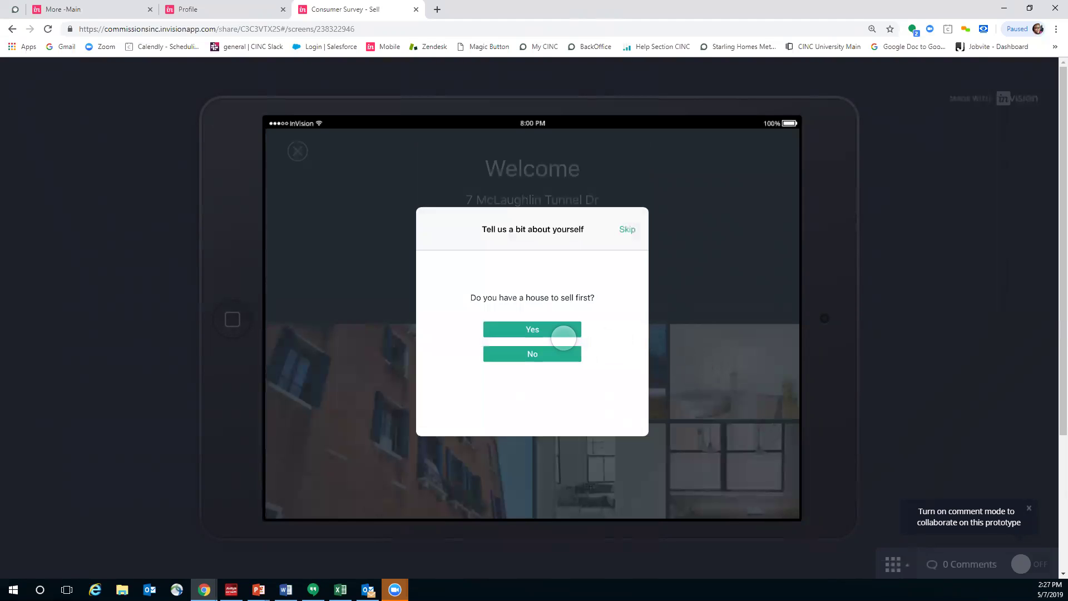
click(566, 338)
click(571, 332)
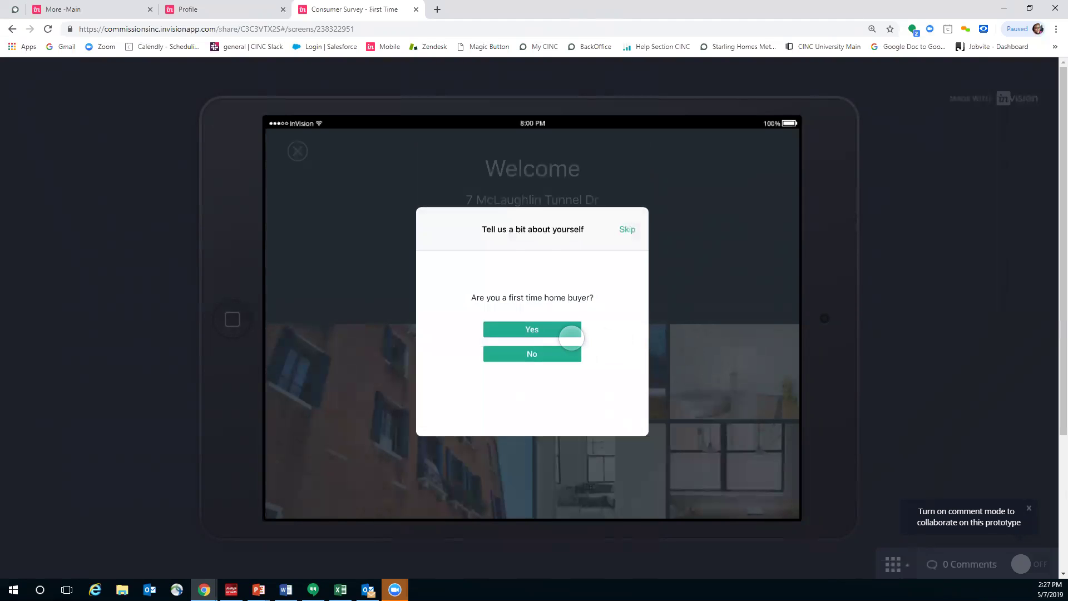
click(571, 337)
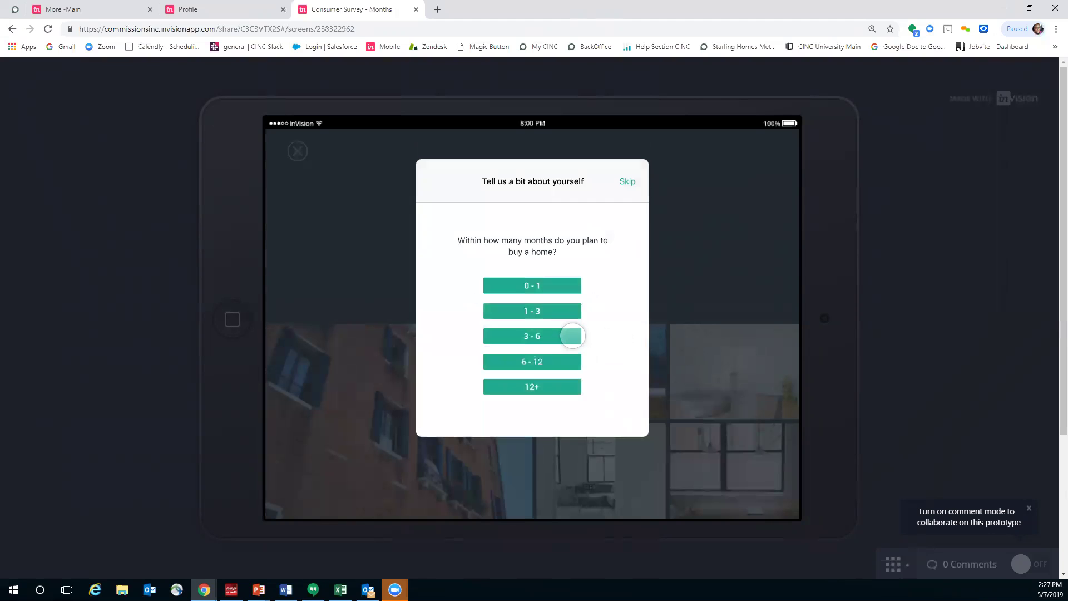
click(572, 335)
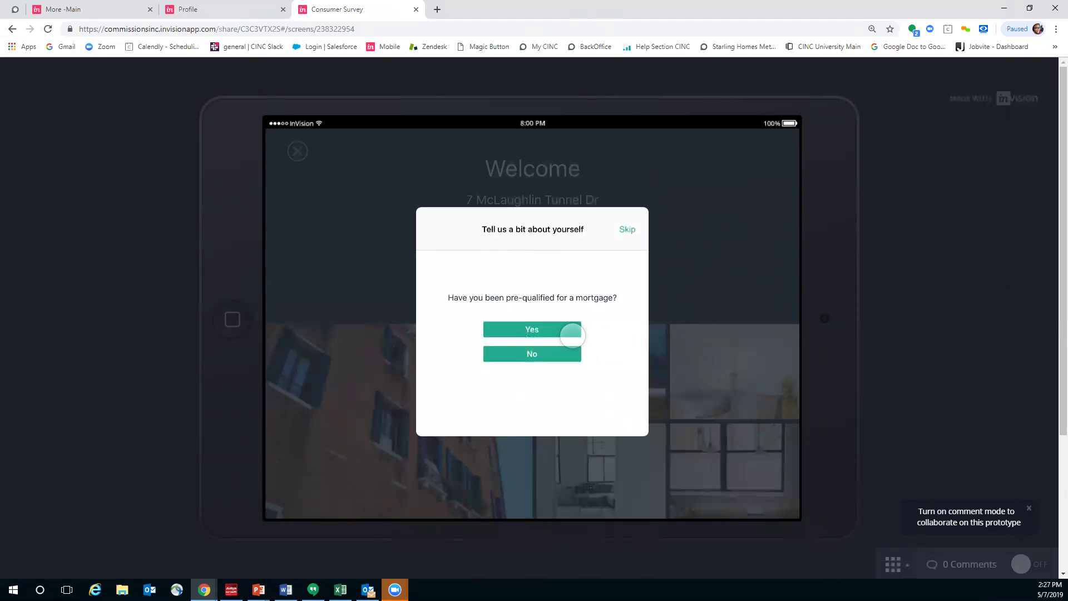
click(572, 331)
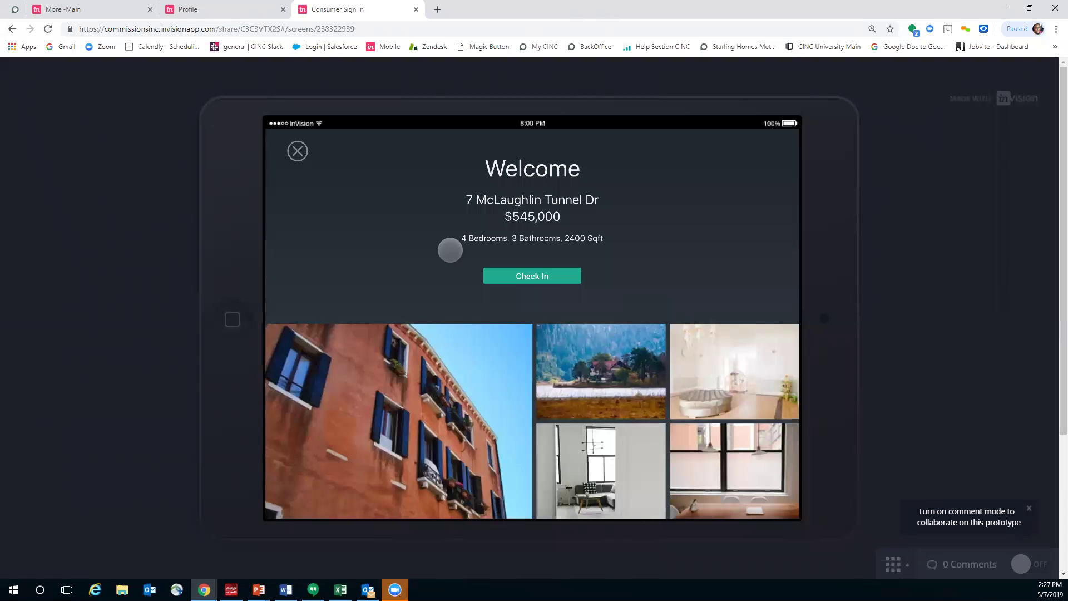
- Close the running open house and submit its password verification with the field left blank
click(297, 151)
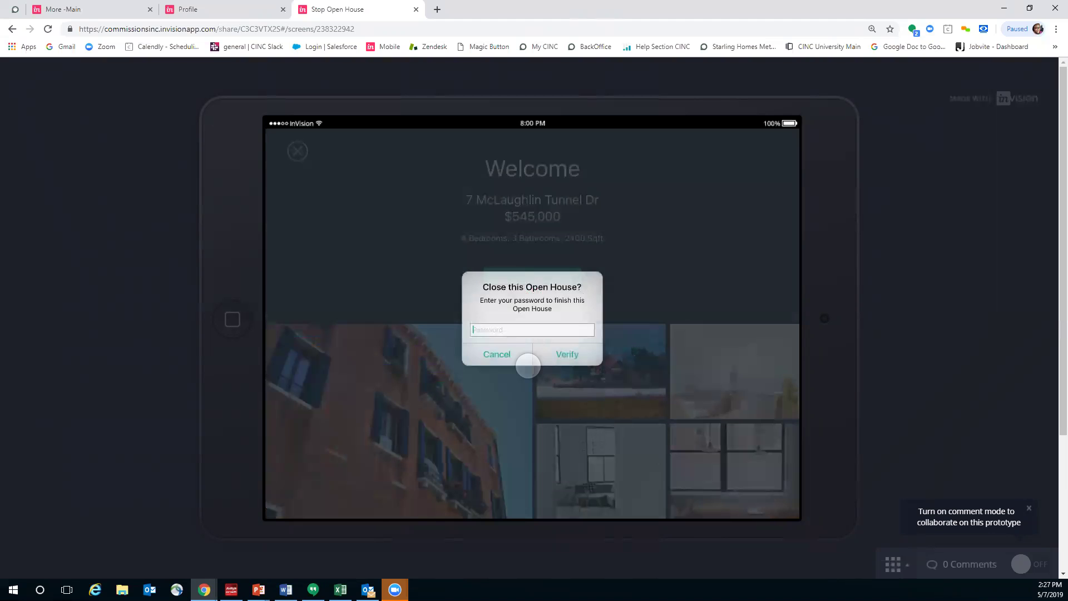
click(564, 357)
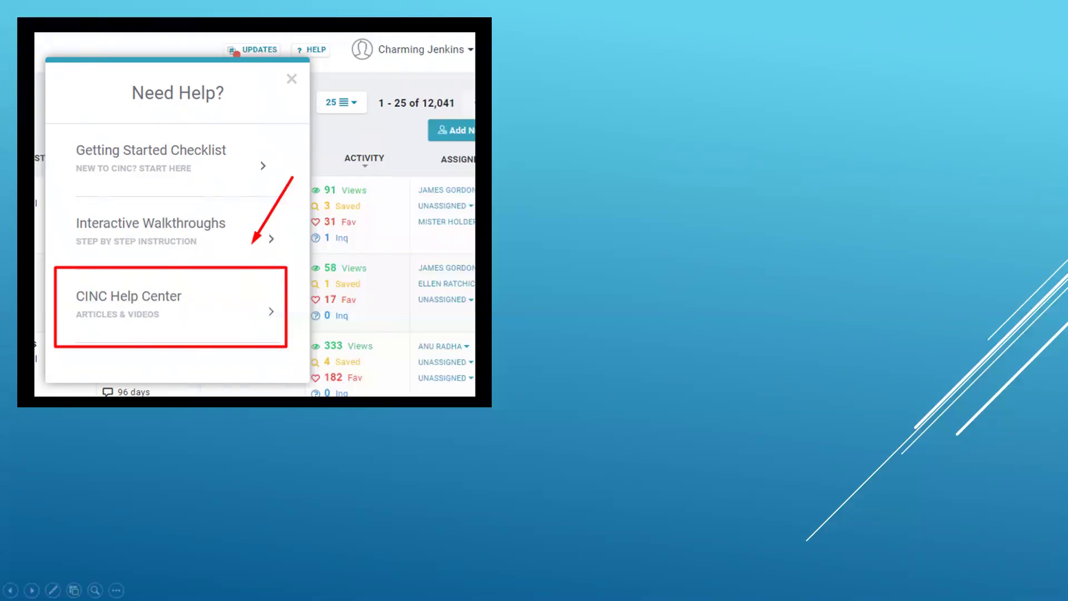
- Reveal the CINC Help Center image with the Webinar Schedule link on the PowerPoint help slide
click(987, 522)
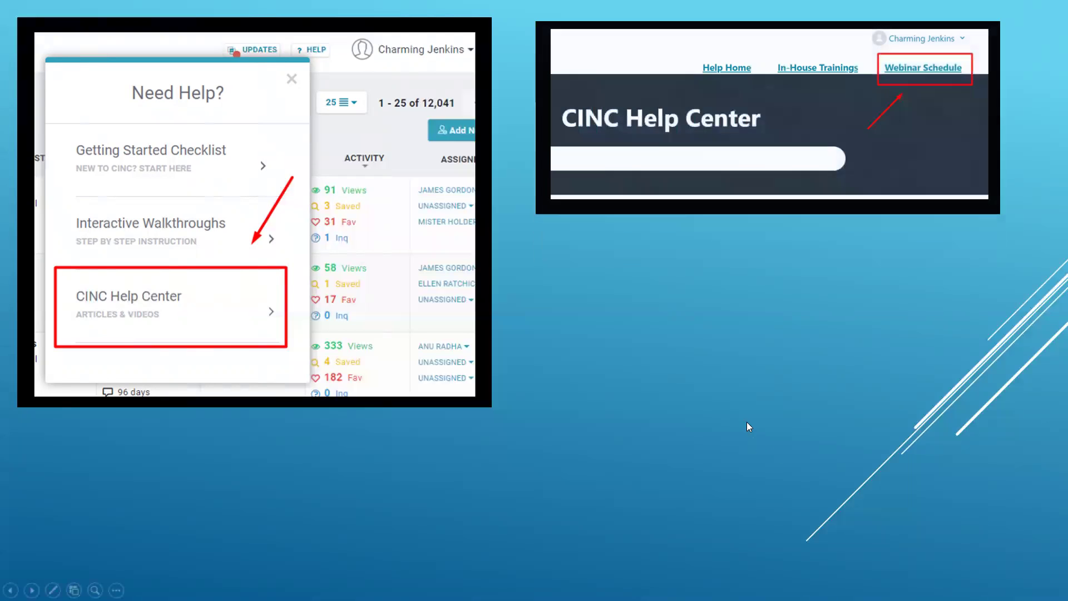